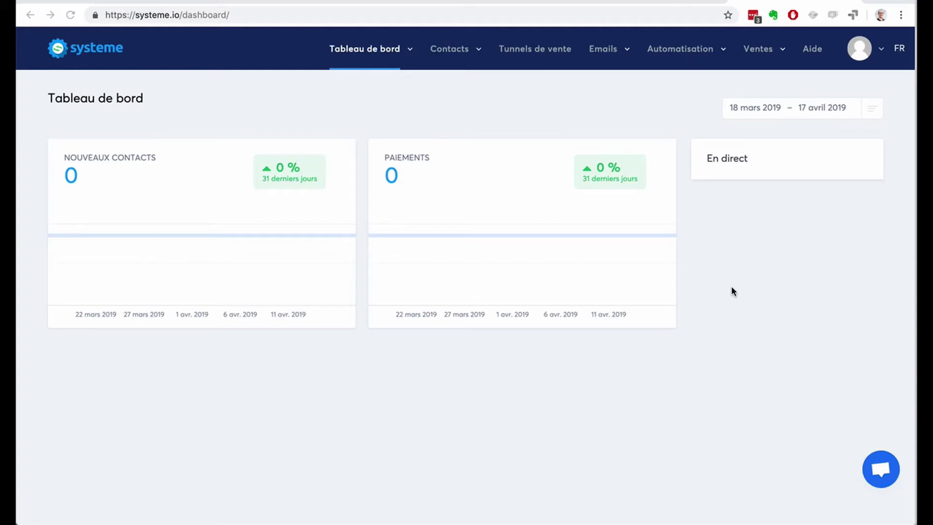
Search the Systeme.io help centre for "comment créer un form" and review the article "Comment créer une page de capture ou une popup".
click(530, 1)
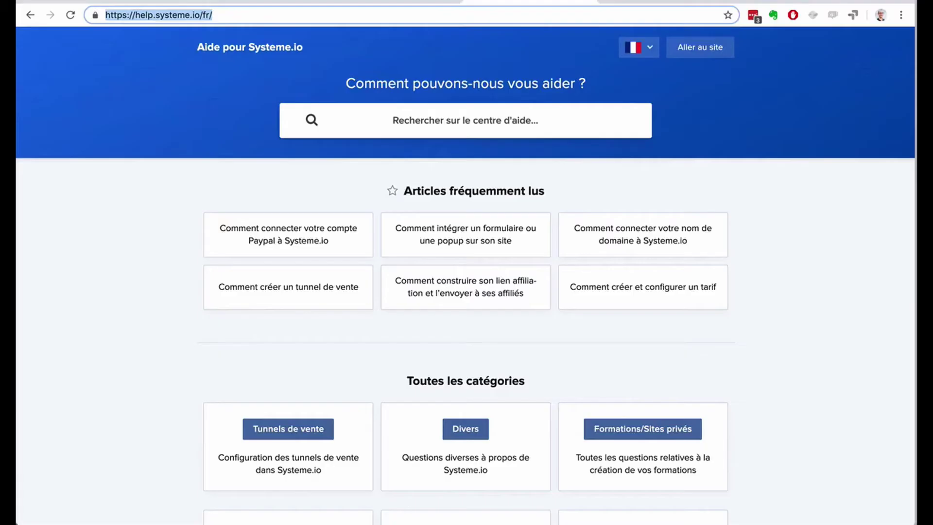
click(451, 118)
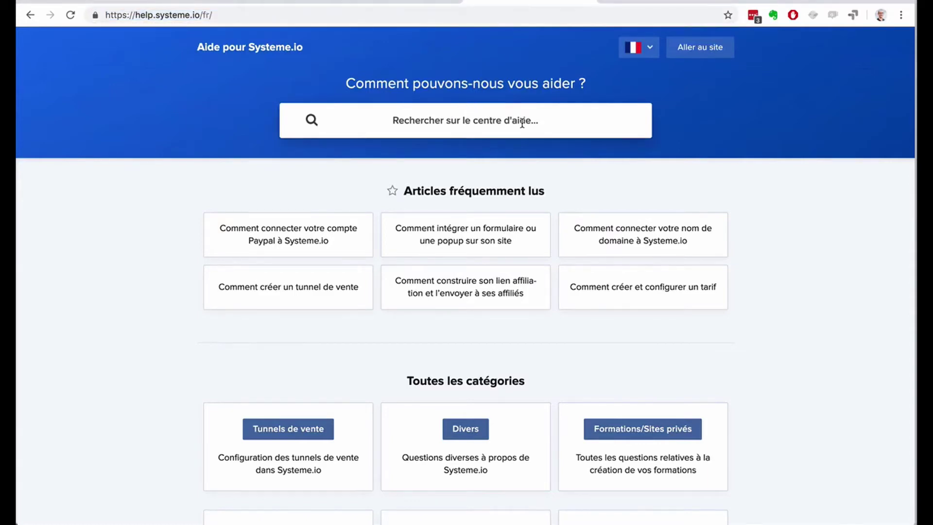
text(comment créer )
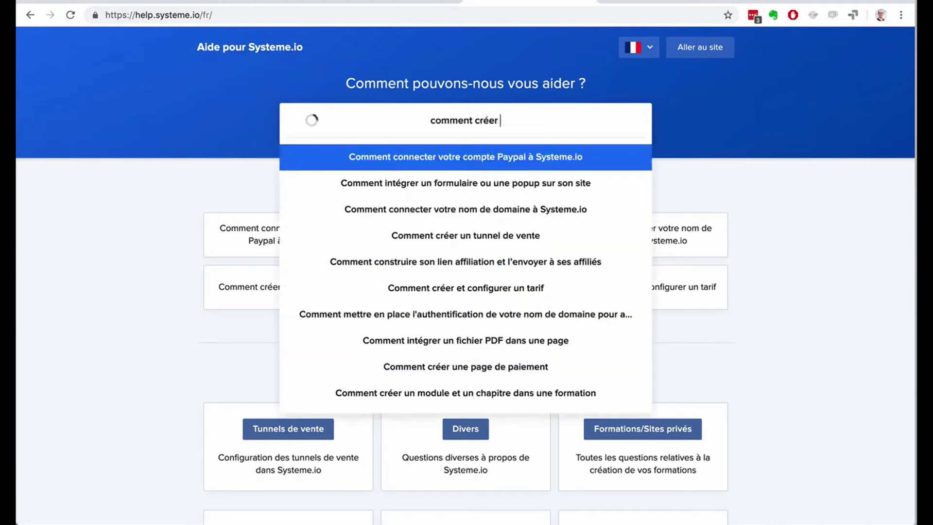
text(un for)
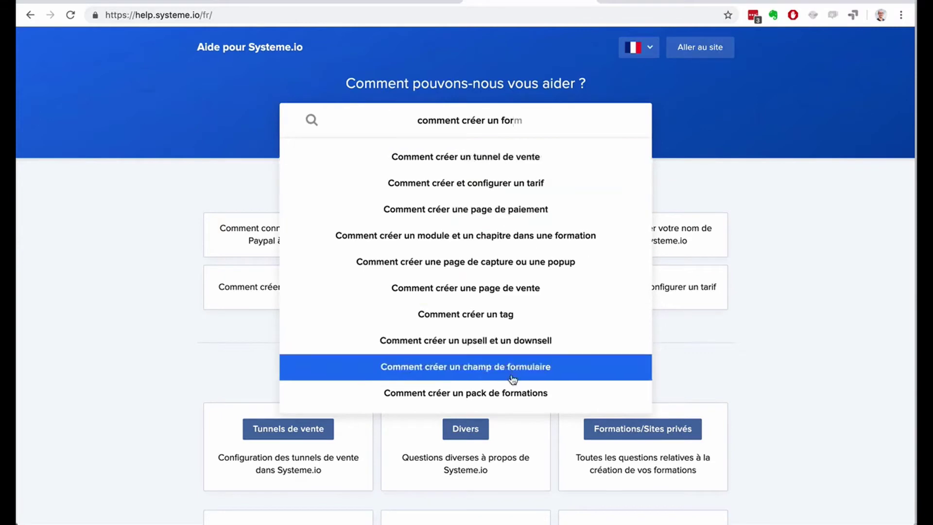
click(510, 271)
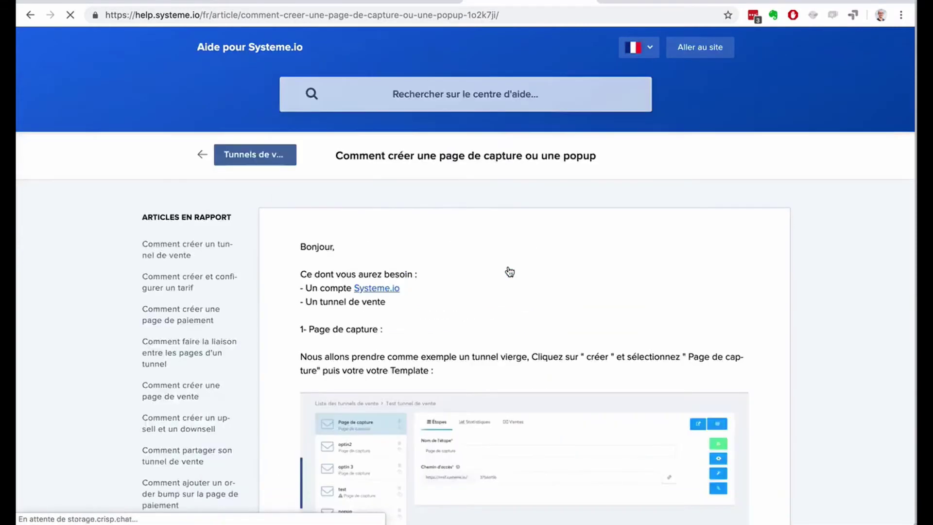
scroll(783, 264, down, 5)
scroll(783, 264, up, 5)
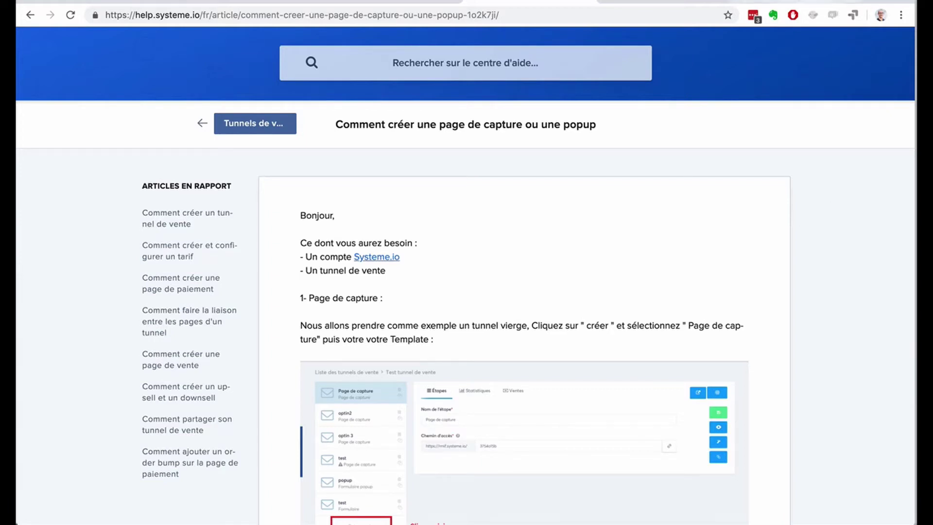
Return to the Systeme.io dashboard and examine the affiliate dashboard's commission summary, 40% commission offer and affiliate links.
click(798, 1)
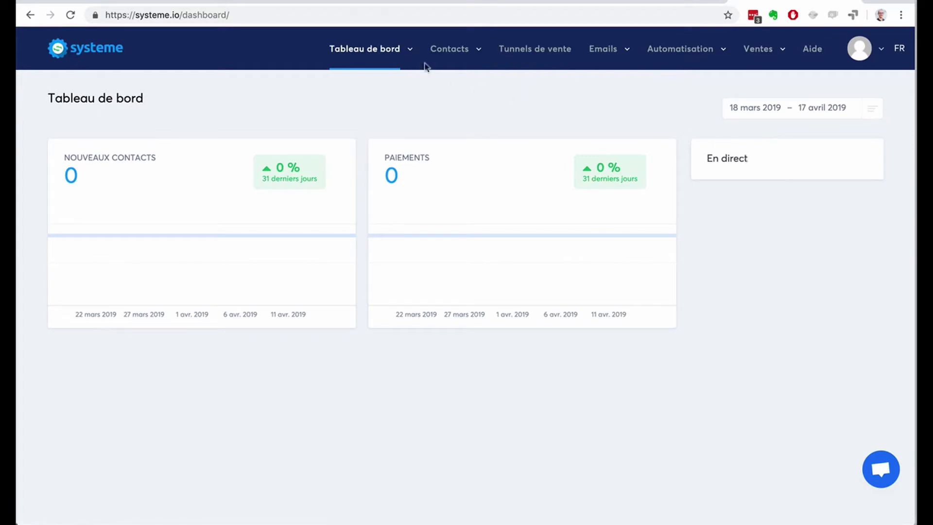
click(408, 57)
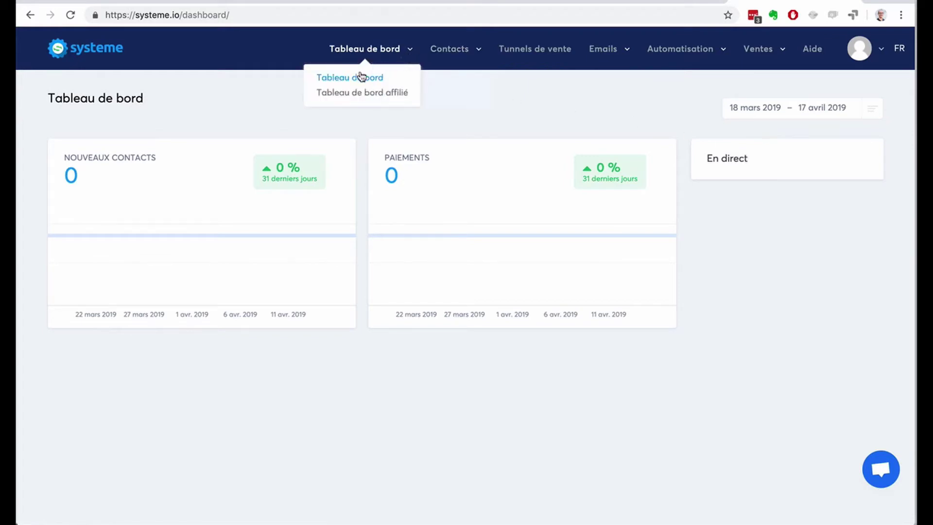
click(353, 95)
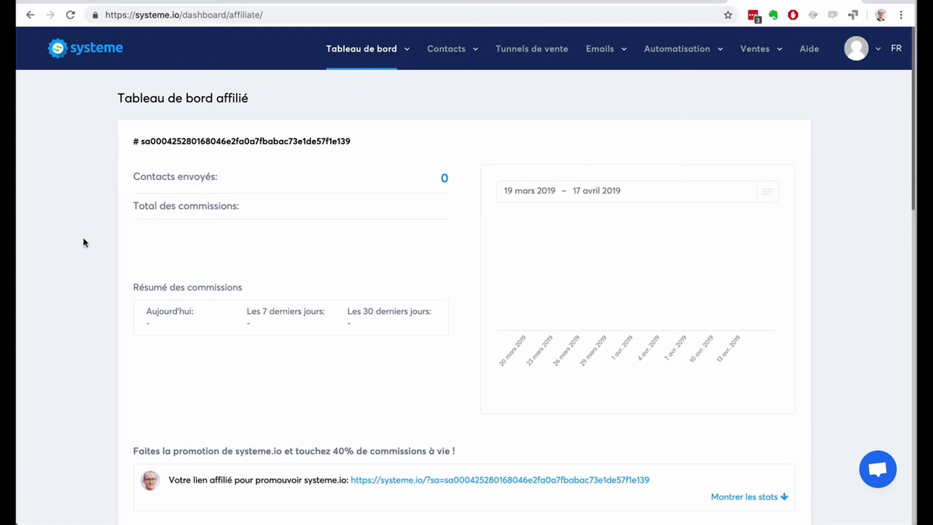
scroll(82, 239, down, 5)
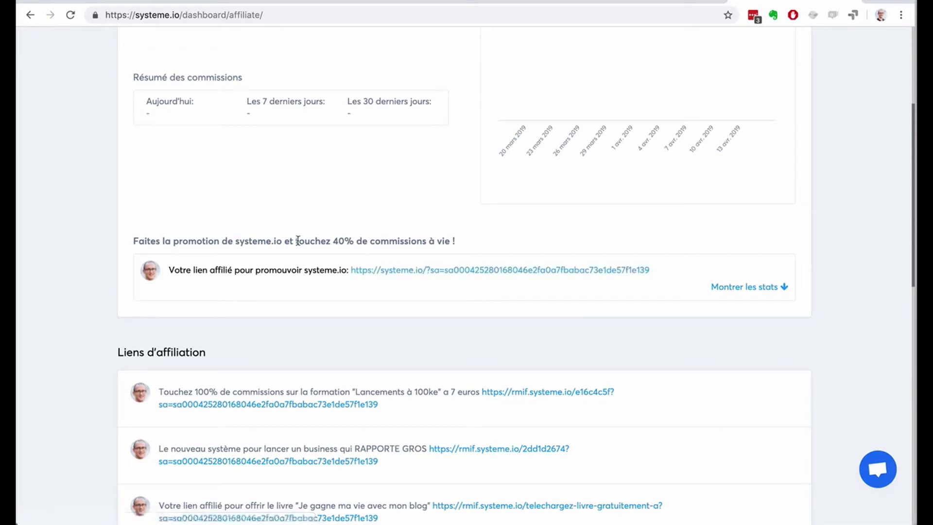
drag(331, 240, 458, 241)
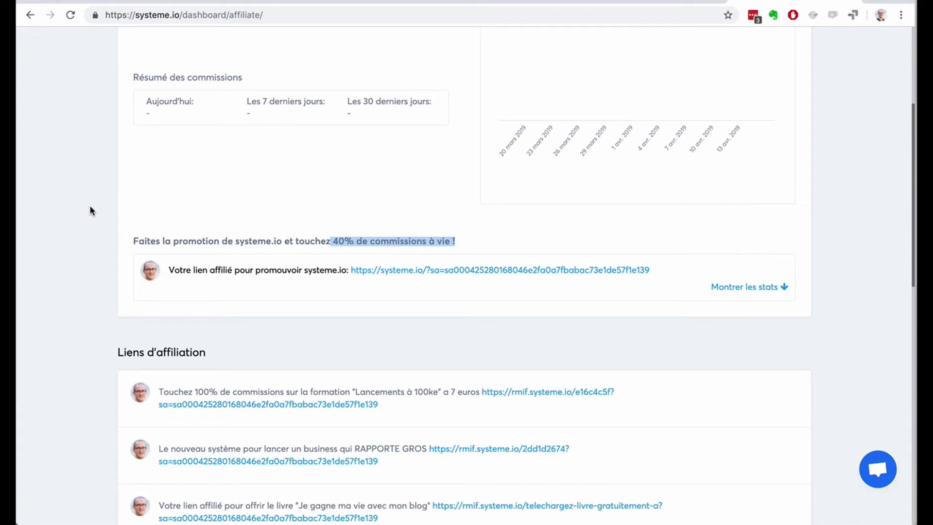
scroll(90, 206, up, 5)
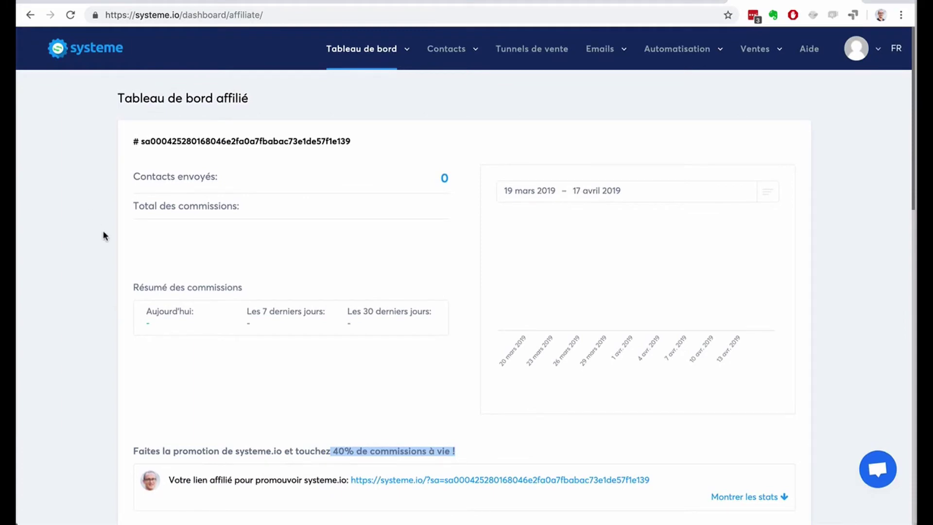
scroll(104, 235, down, 7)
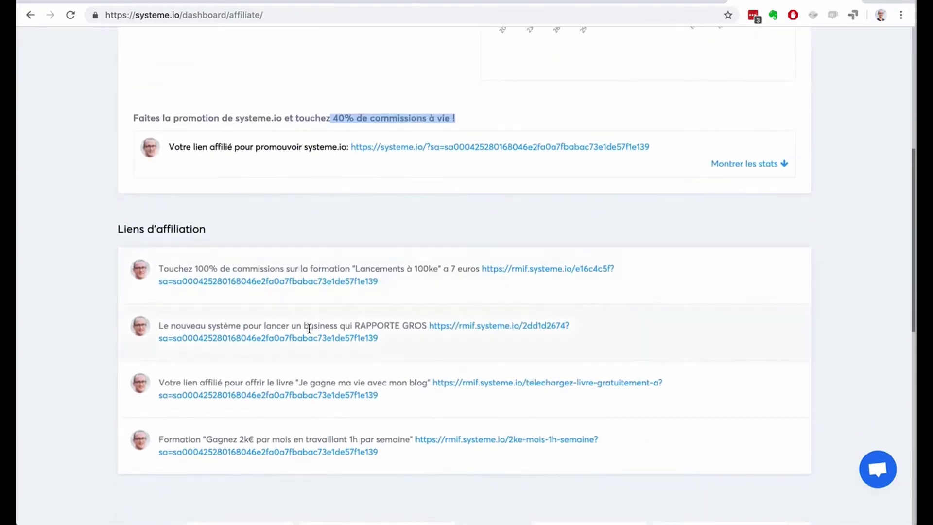
scroll(88, 222, up, 7)
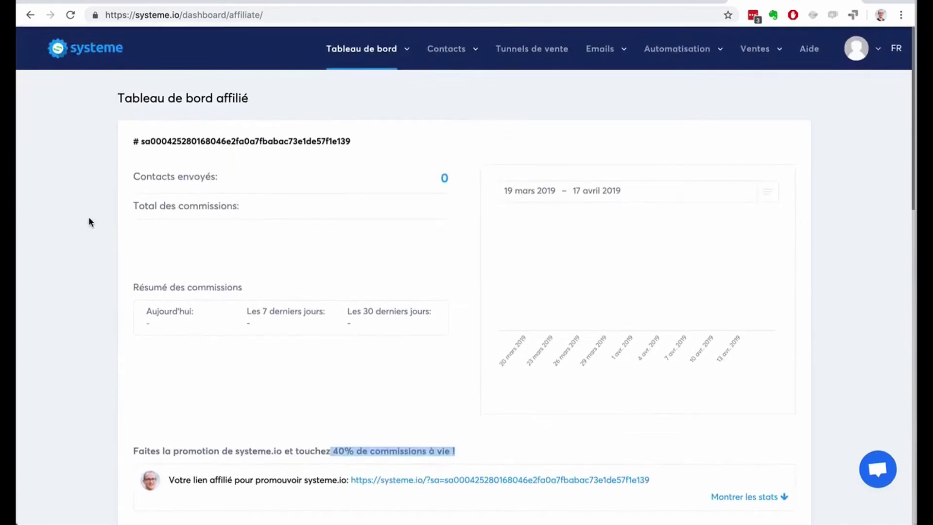
Go back to the main dashboard, and review all the filters available for the contact list.
mouse_move(379, 67)
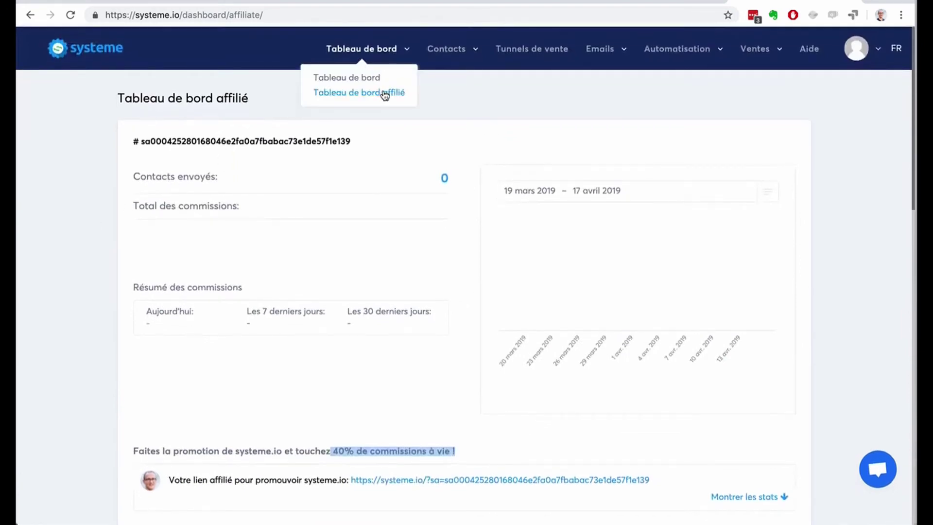
click(362, 79)
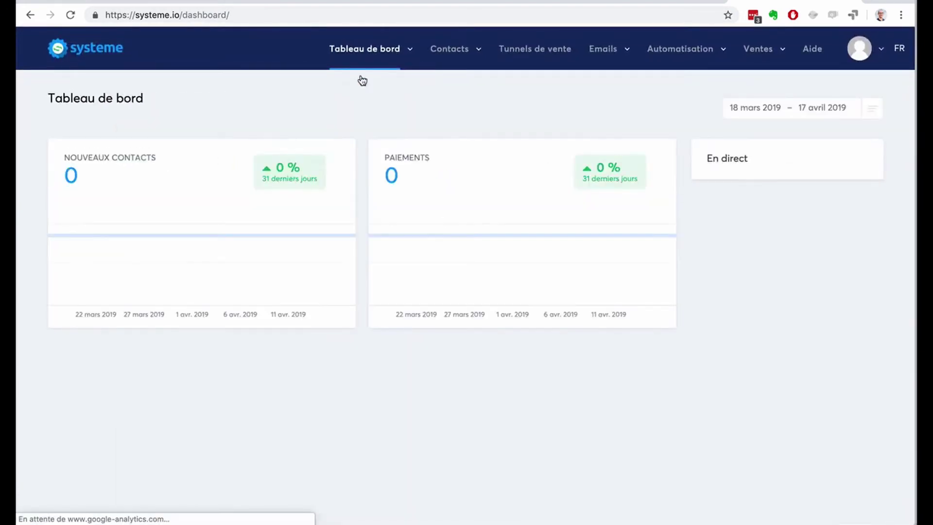
mouse_move(444, 58)
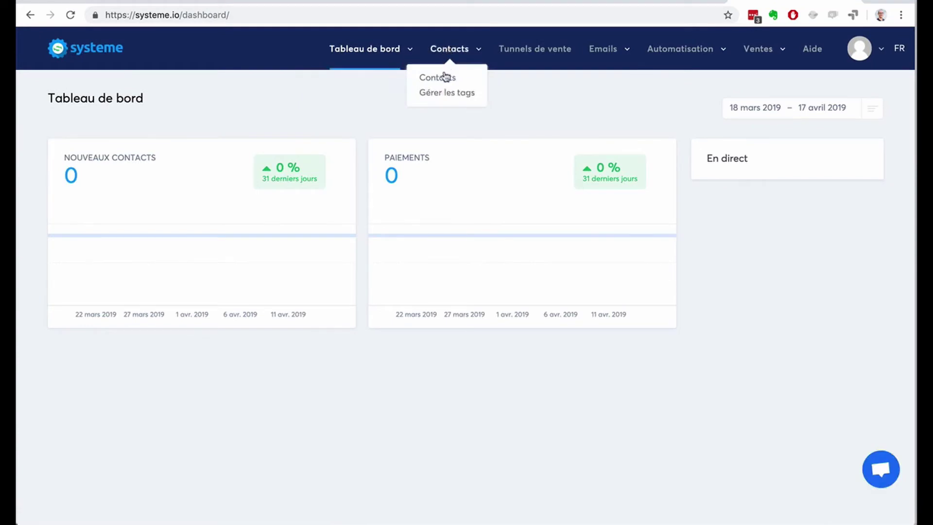
click(444, 77)
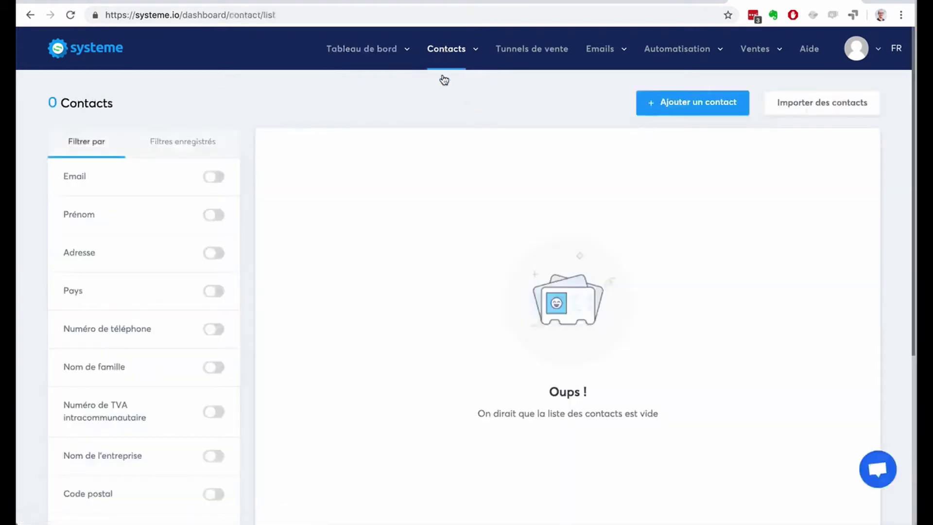
scroll(167, 213, down, 5)
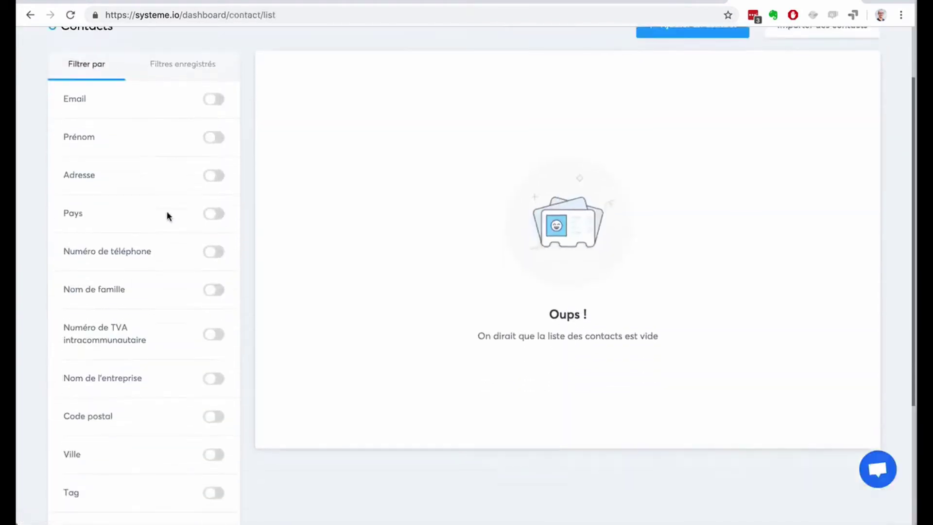
scroll(167, 216, up, 5)
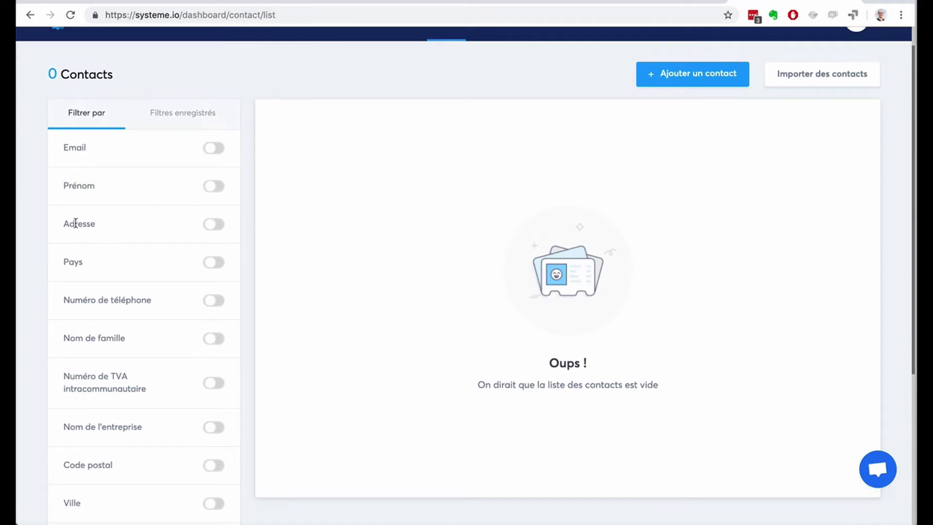
scroll(138, 299, down, 3)
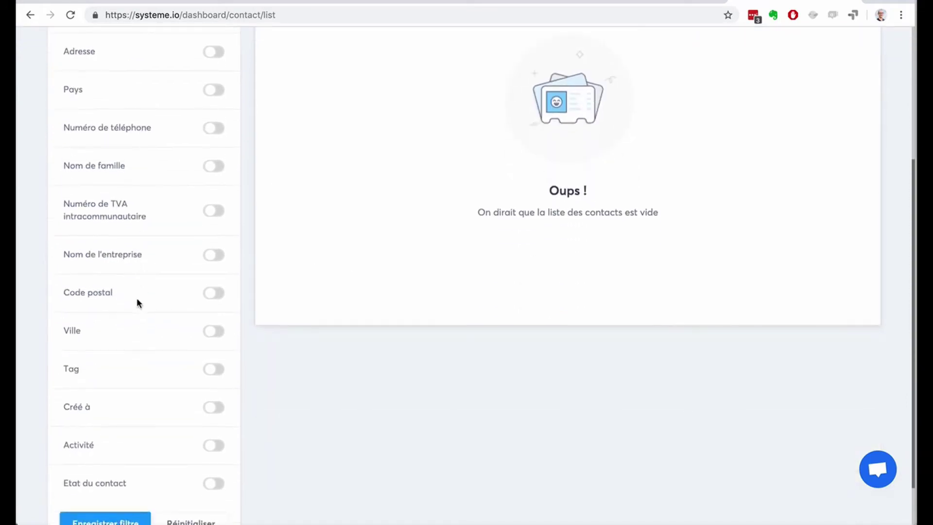
scroll(137, 300, down, 2)
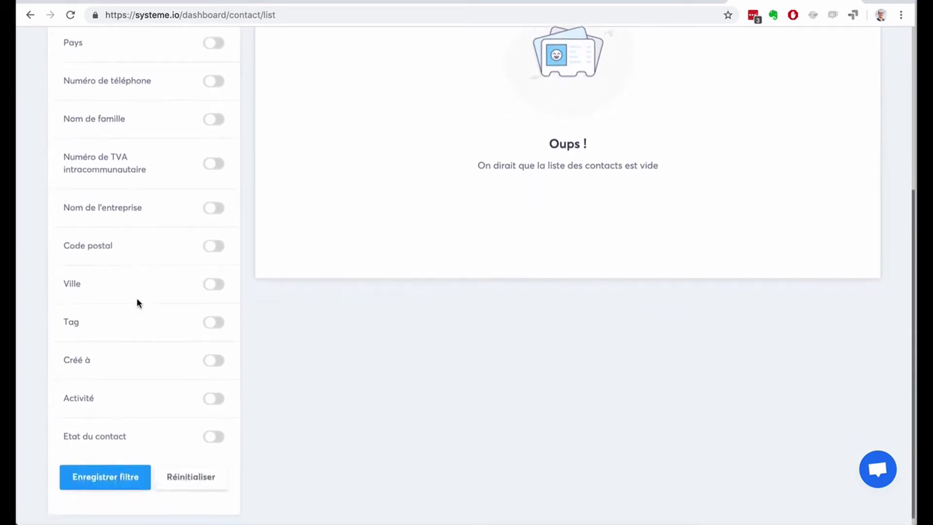
scroll(130, 331, up, 5)
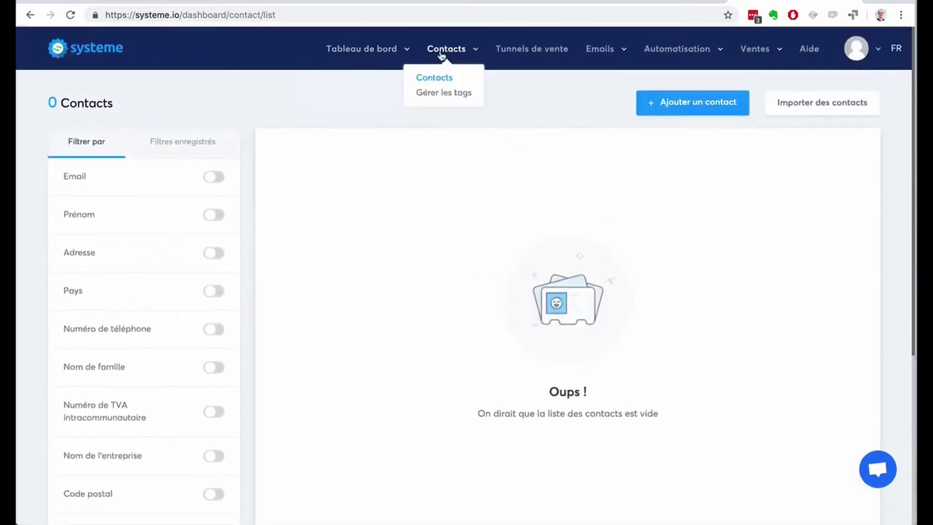
View the tag management page and the list of sales funnels (Tunnels de vente).
click(448, 91)
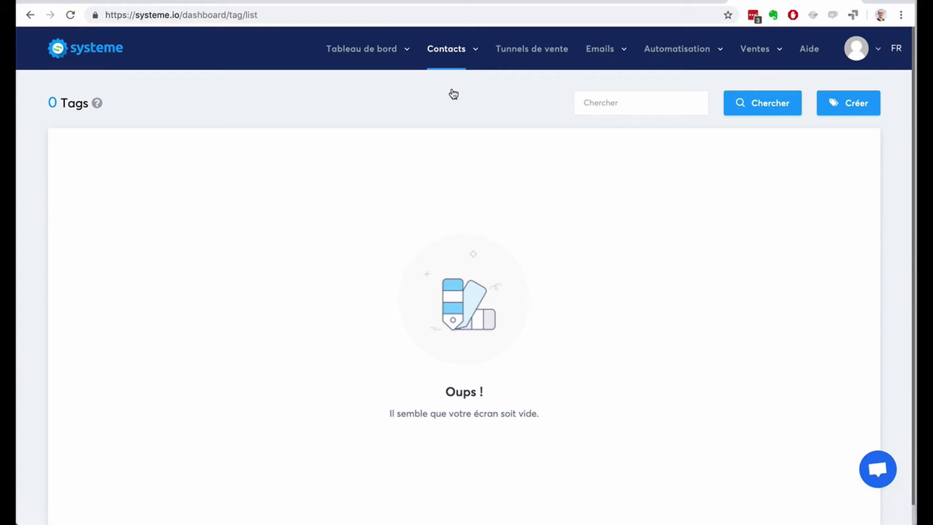
click(553, 52)
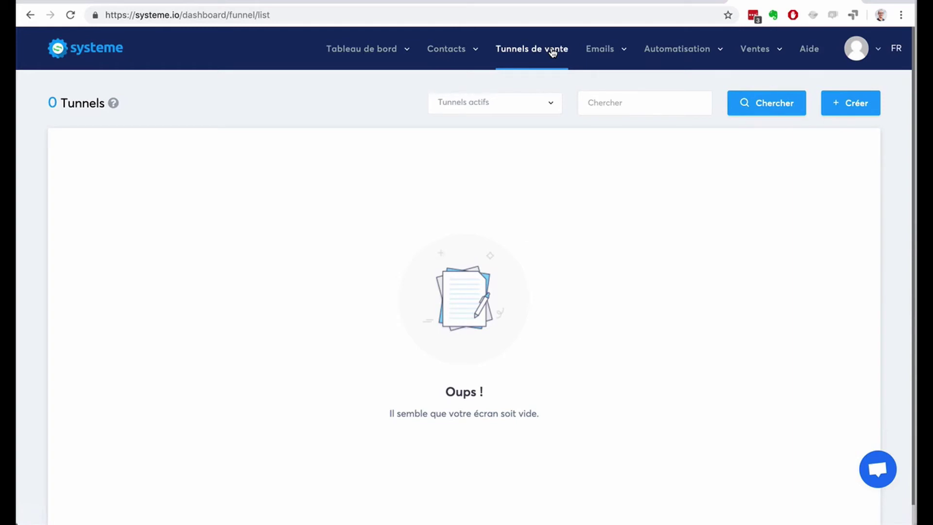
Open the email statistics and examine the charts for sends, opens, spam and bounces and the email table.
mouse_move(600, 55)
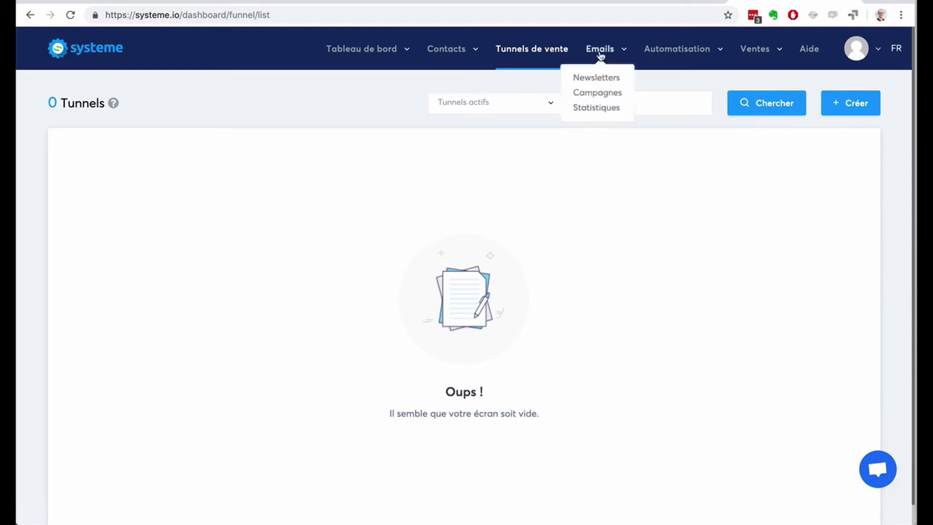
click(598, 109)
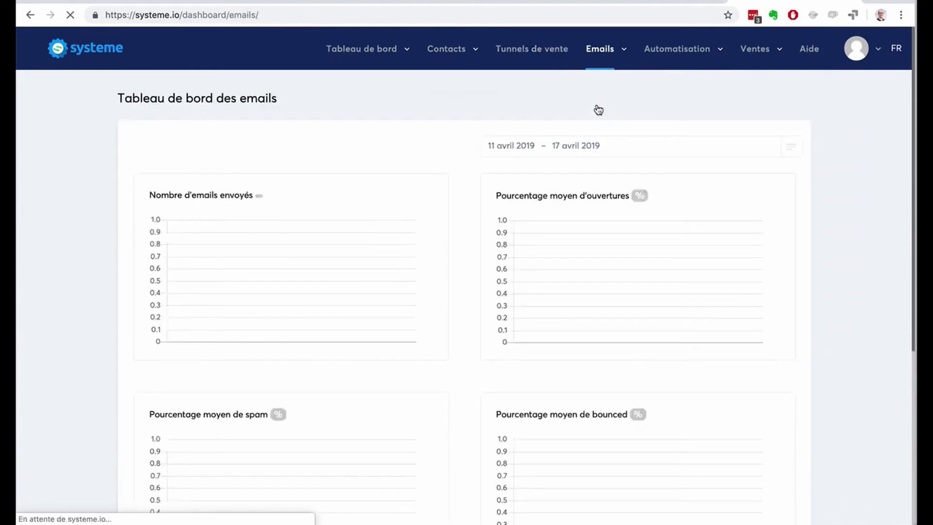
scroll(121, 179, down, 4)
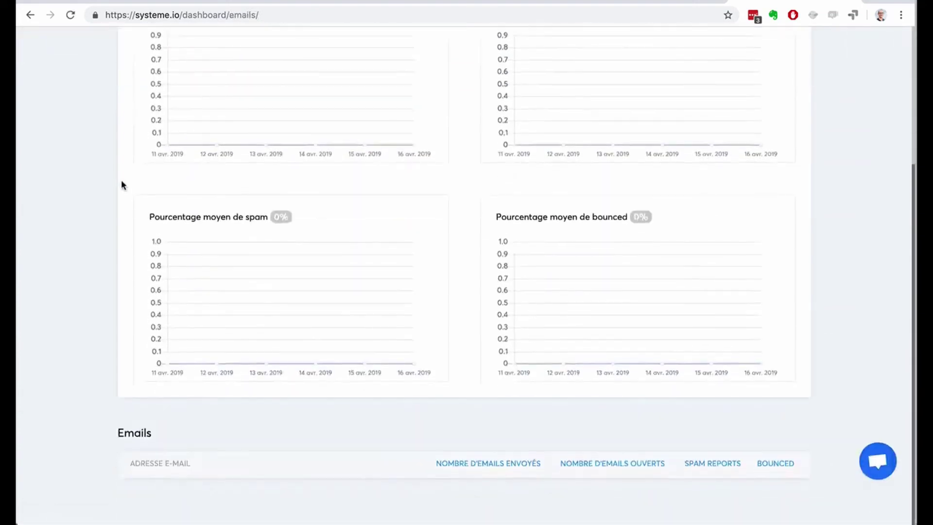
scroll(121, 179, up, 4)
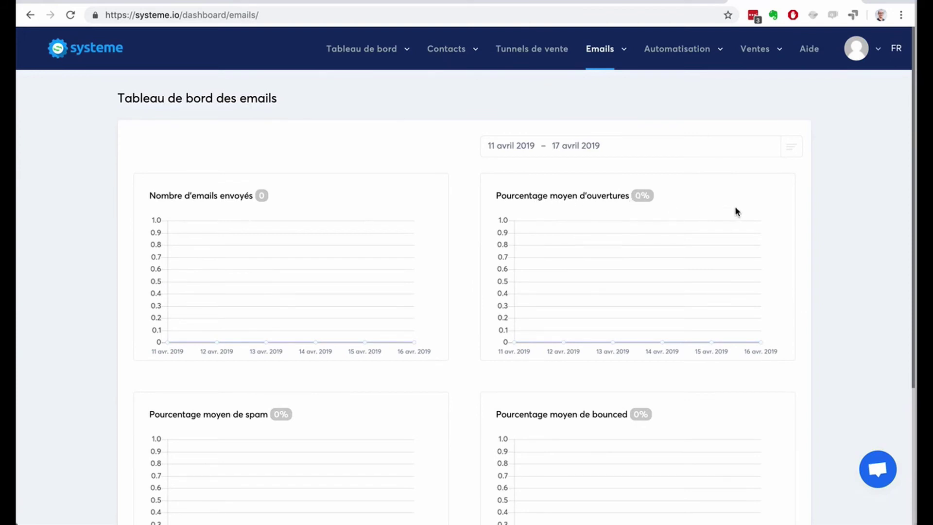
View the automation rules list and the workflow list (Editeur de workflows).
mouse_move(696, 59)
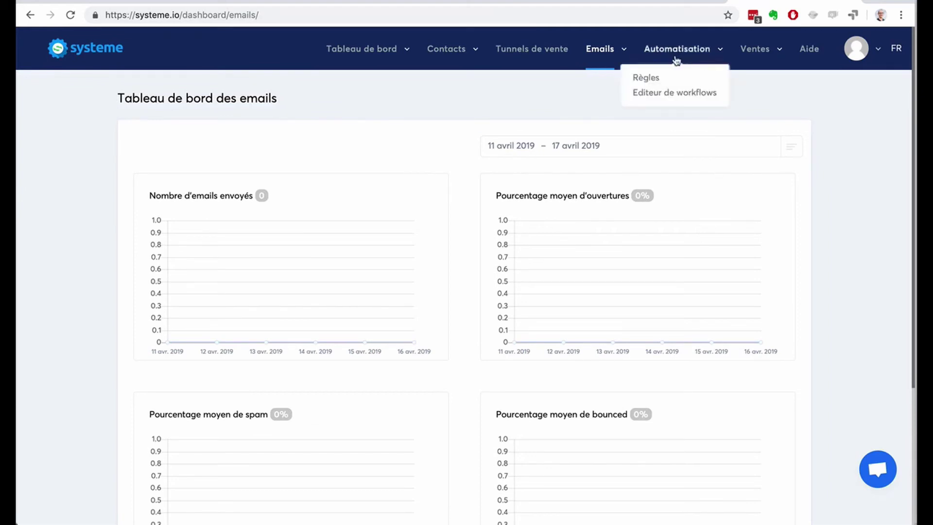
click(645, 78)
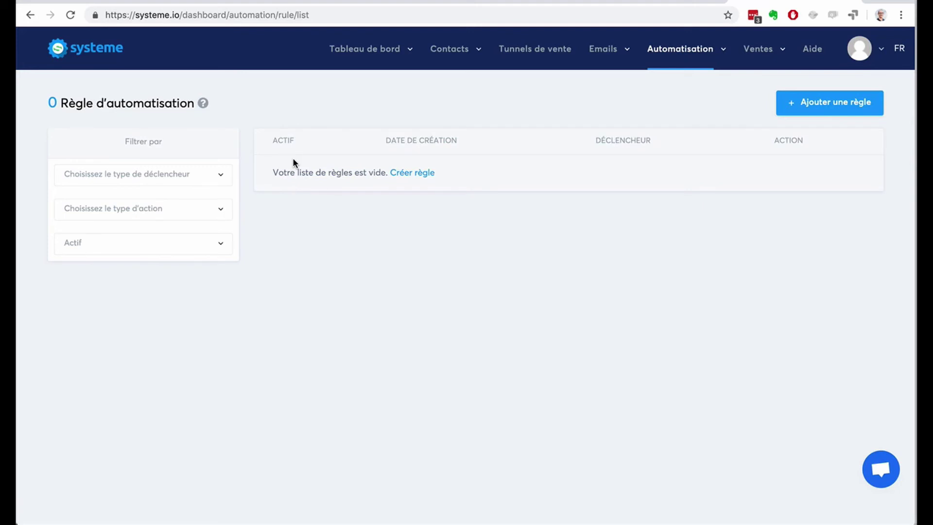
mouse_move(685, 48)
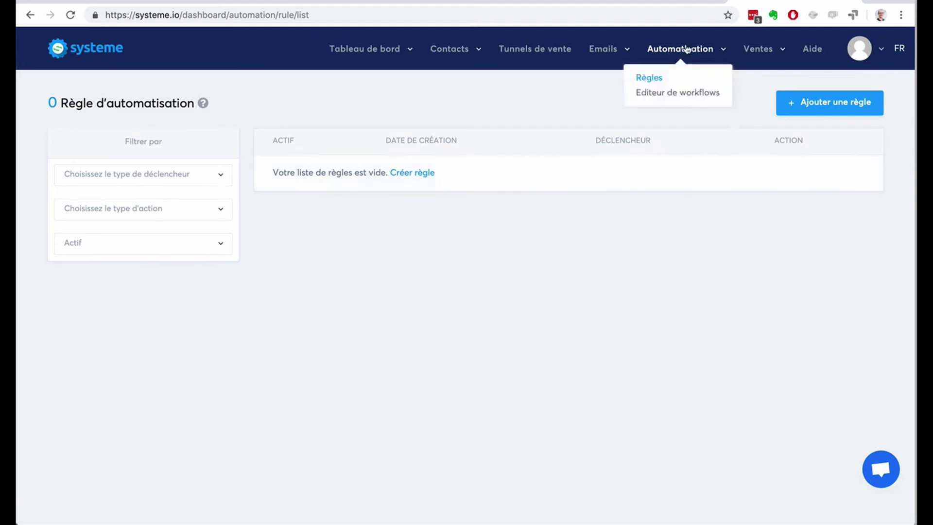
click(678, 93)
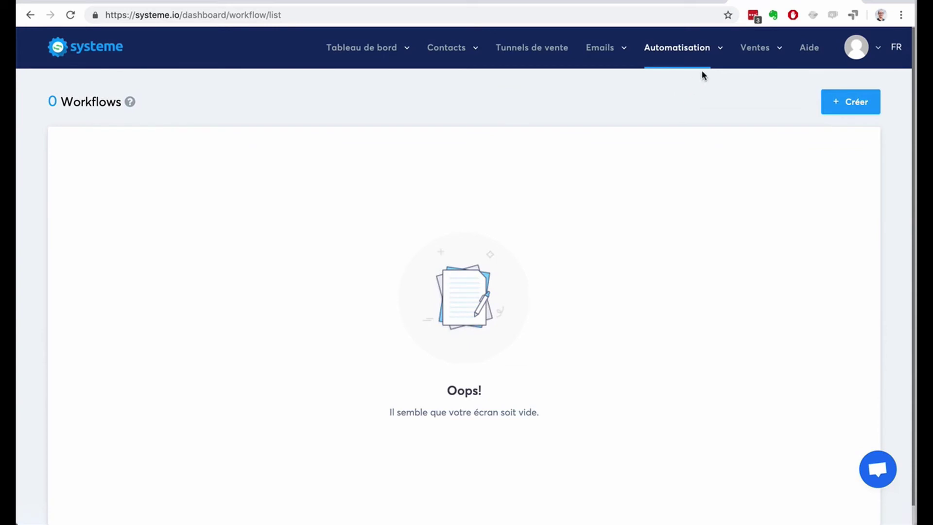
Review the available sales sections and open the product list (Produits).
mouse_move(766, 47)
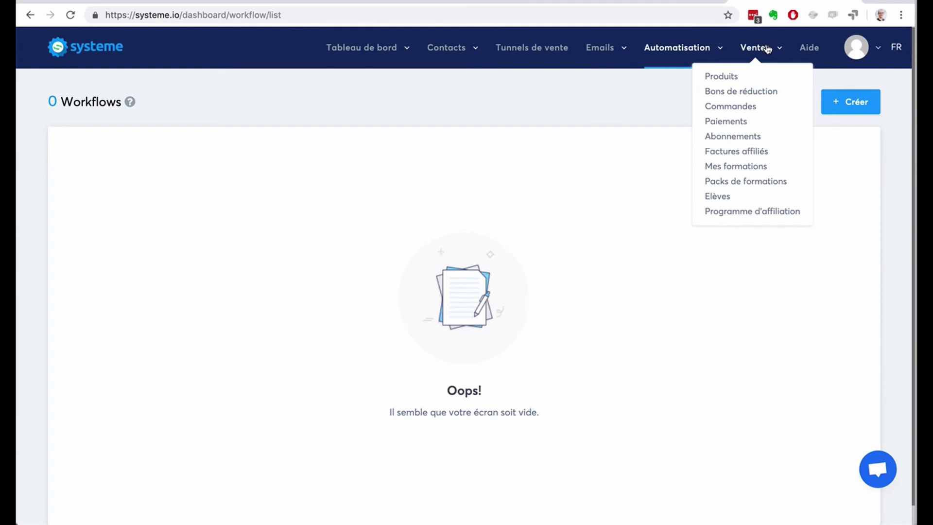
click(722, 77)
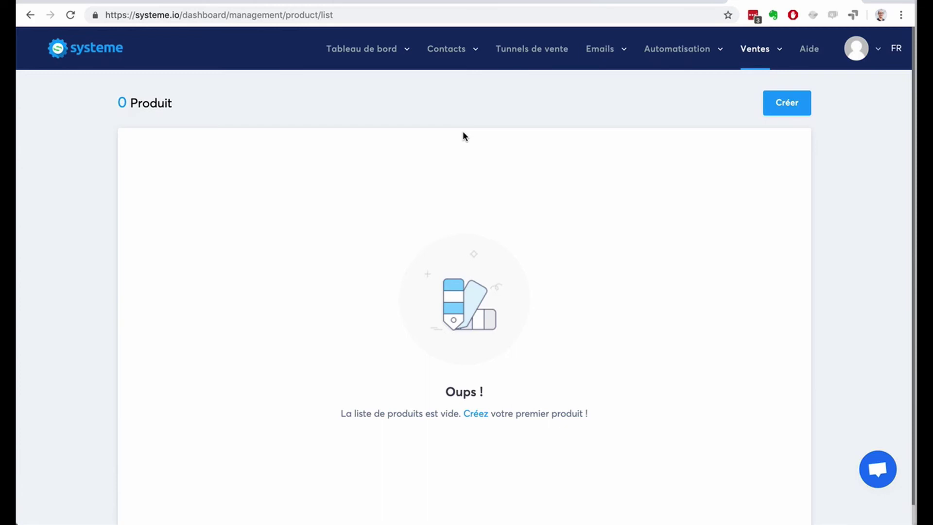
View the discount coupons page (Bons de réduction) and the order list (Commandes).
mouse_move(769, 59)
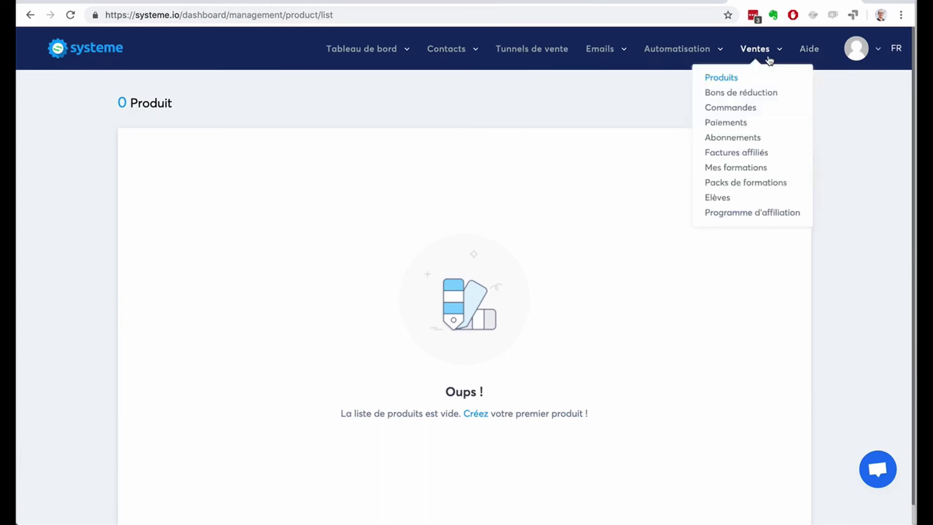
click(762, 93)
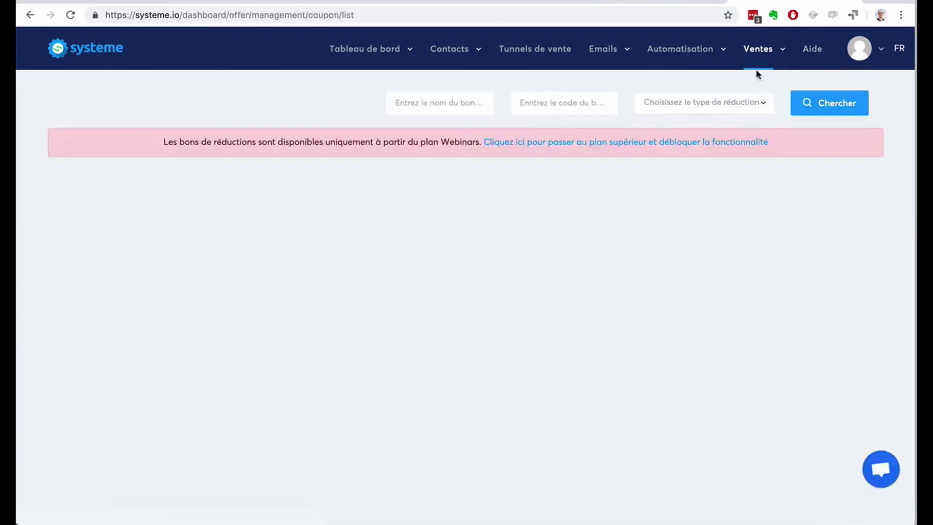
click(739, 107)
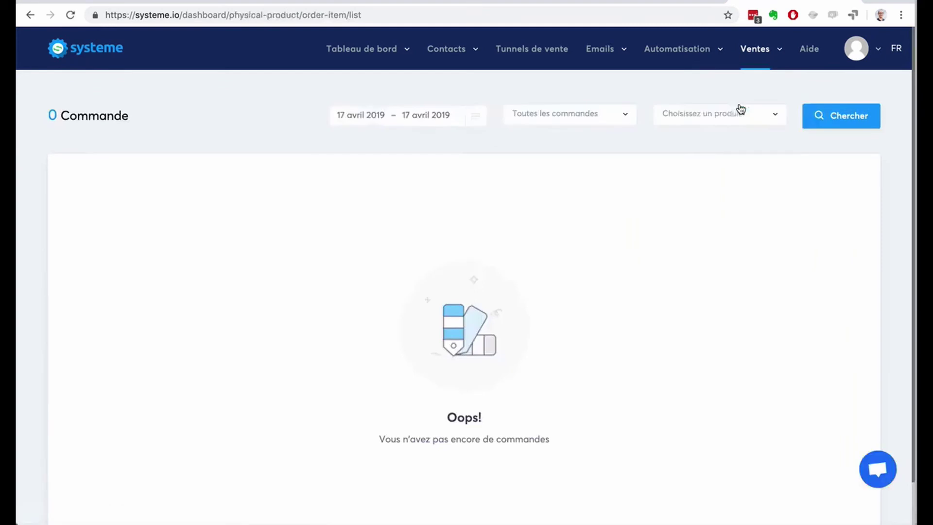
View the payment list (Paiements) and the subscription list (Abonnements) in the sales section.
mouse_move(748, 61)
click(731, 123)
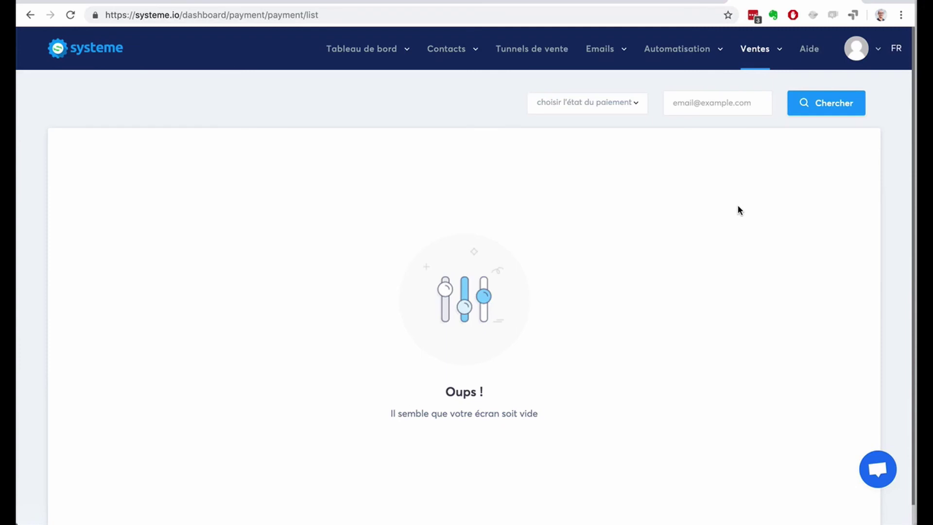
mouse_move(761, 64)
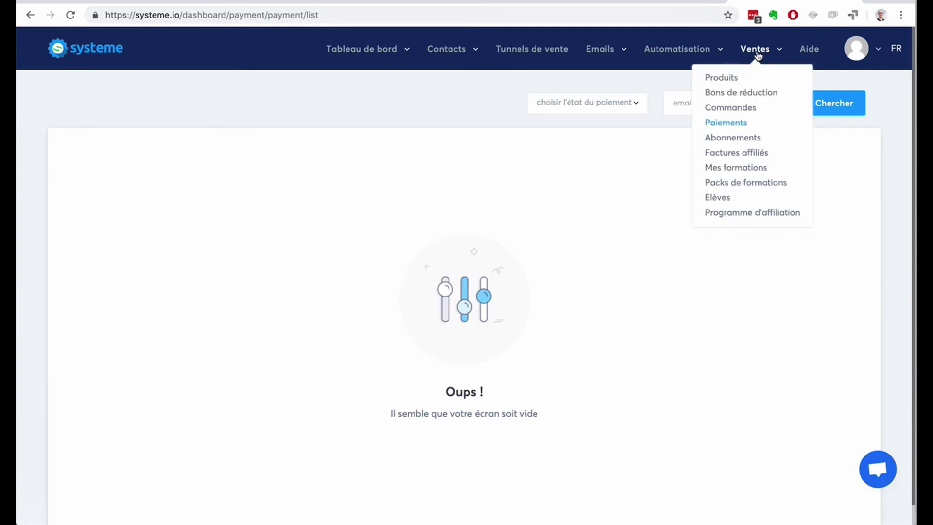
click(736, 140)
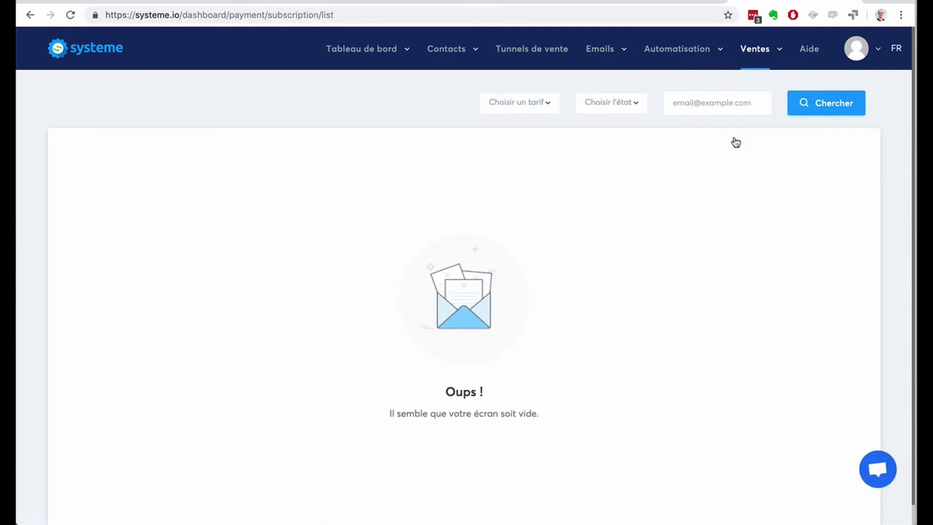
View the affiliate invoices (Factures affiliés) and the course list (Mes formations).
mouse_move(749, 59)
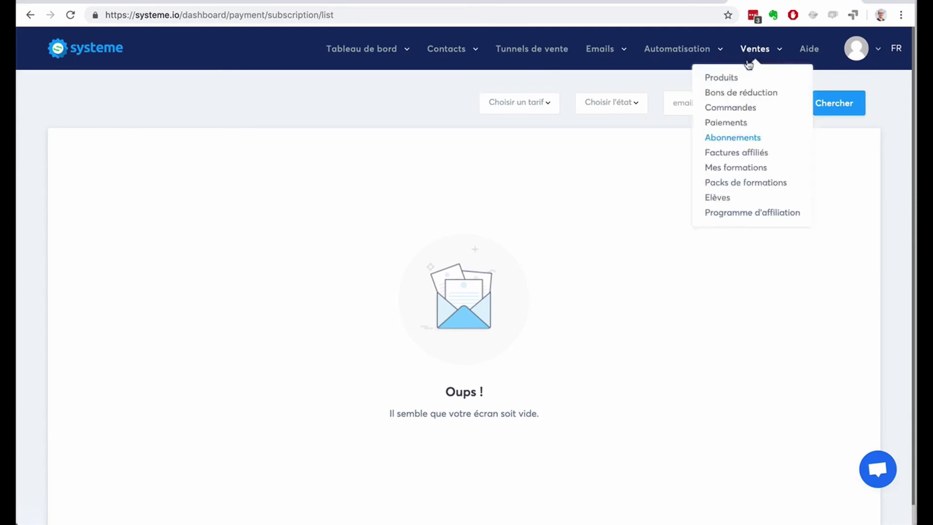
click(749, 154)
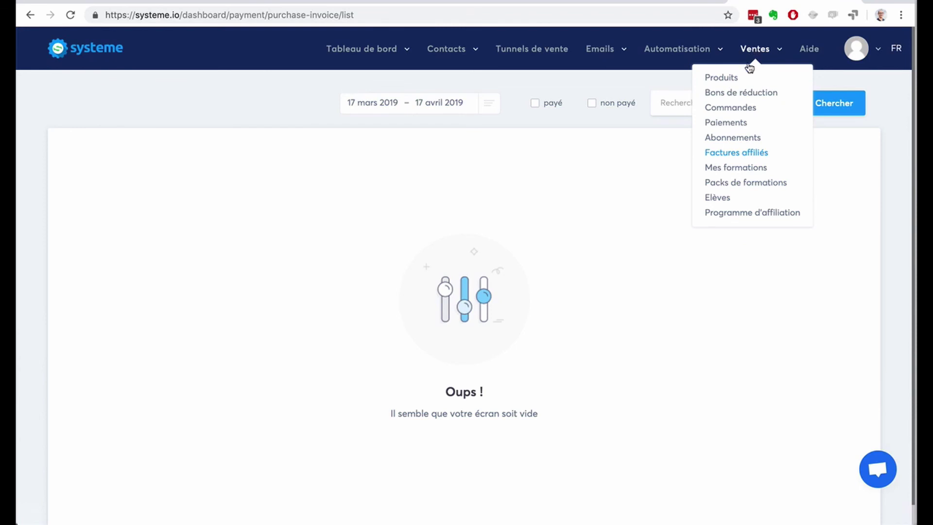
click(732, 170)
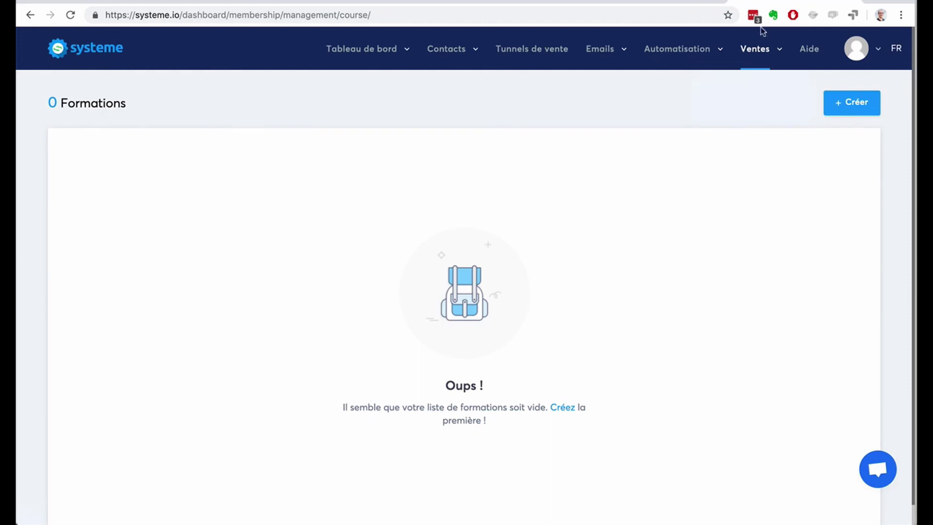
View the course bundles (Packs de formations) and the student list (Elèves).
mouse_move(755, 49)
click(743, 184)
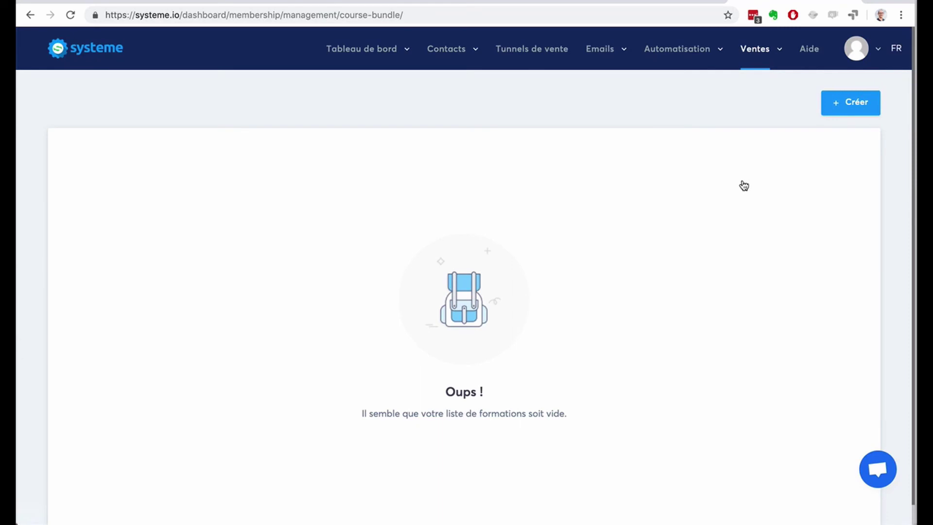
mouse_move(749, 59)
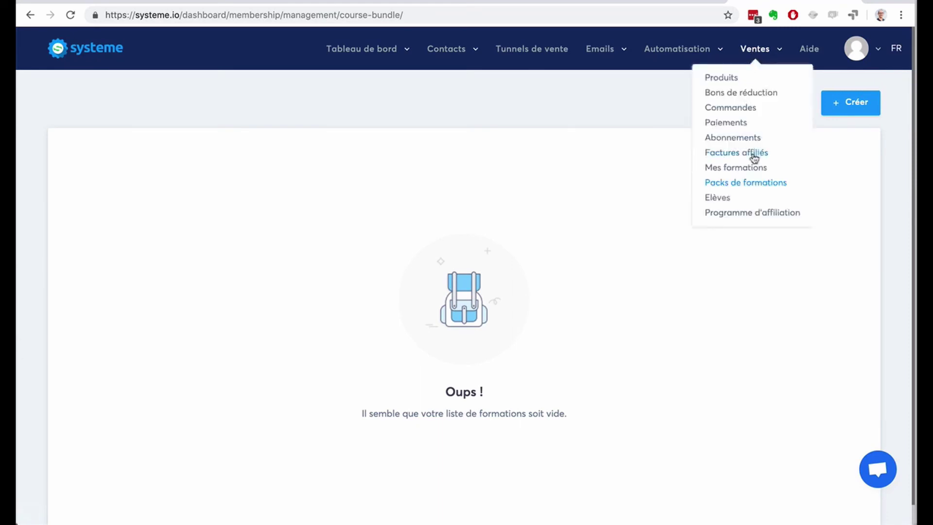
click(725, 200)
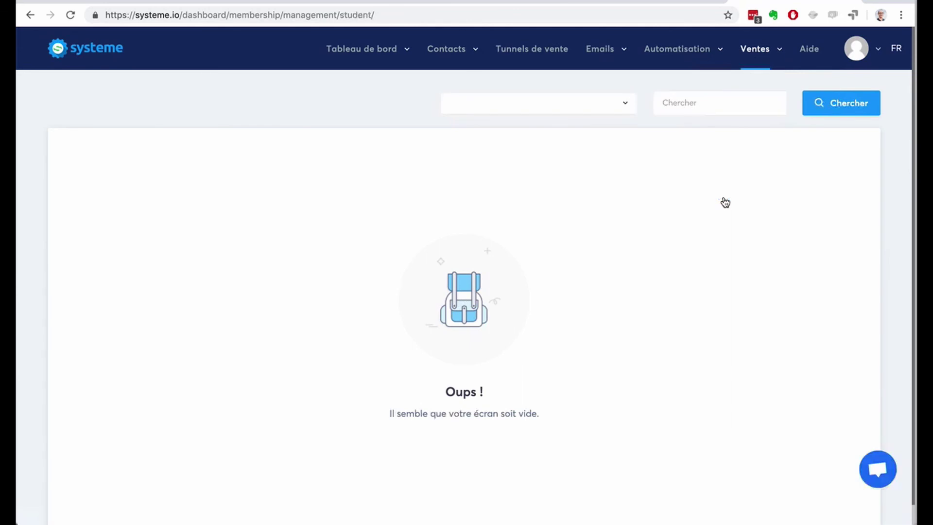
View the affiliate programme dashboard (Programme d'affiliation) and bring up the list of profile and account settings.
mouse_move(755, 51)
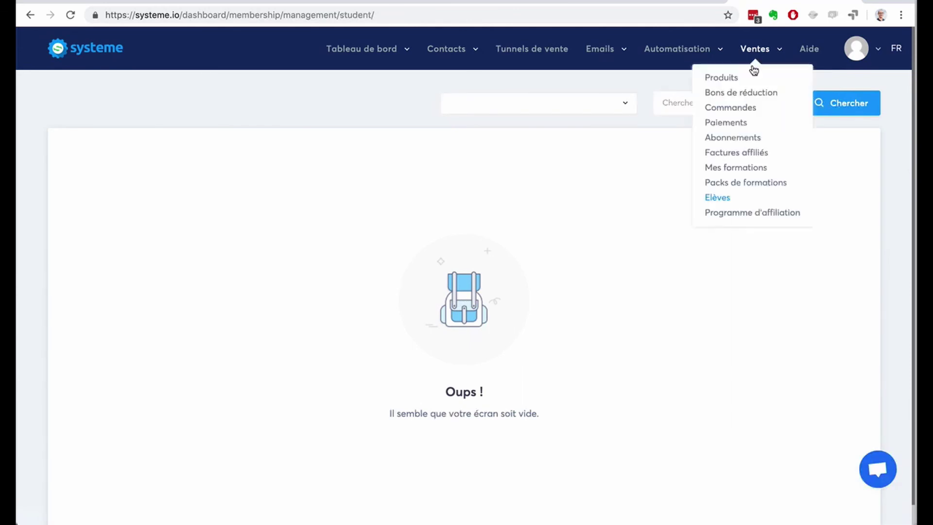
click(746, 214)
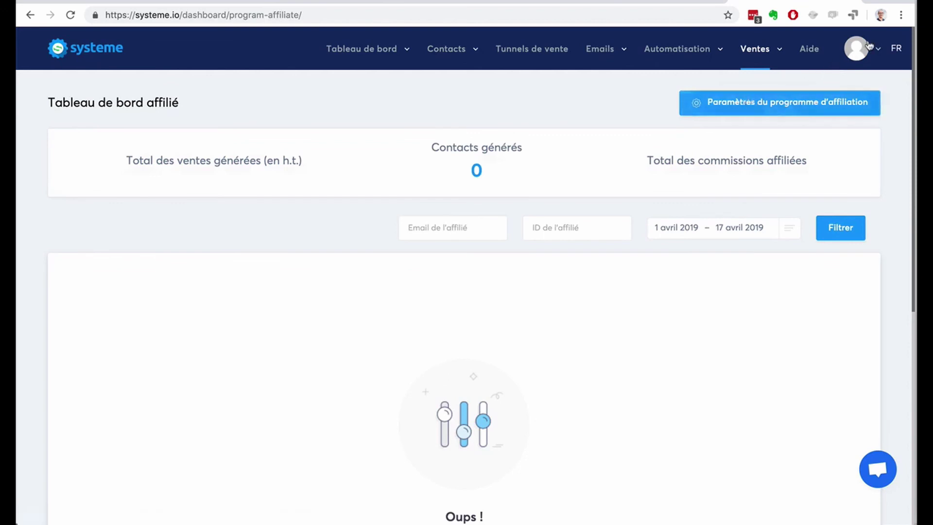
mouse_move(872, 49)
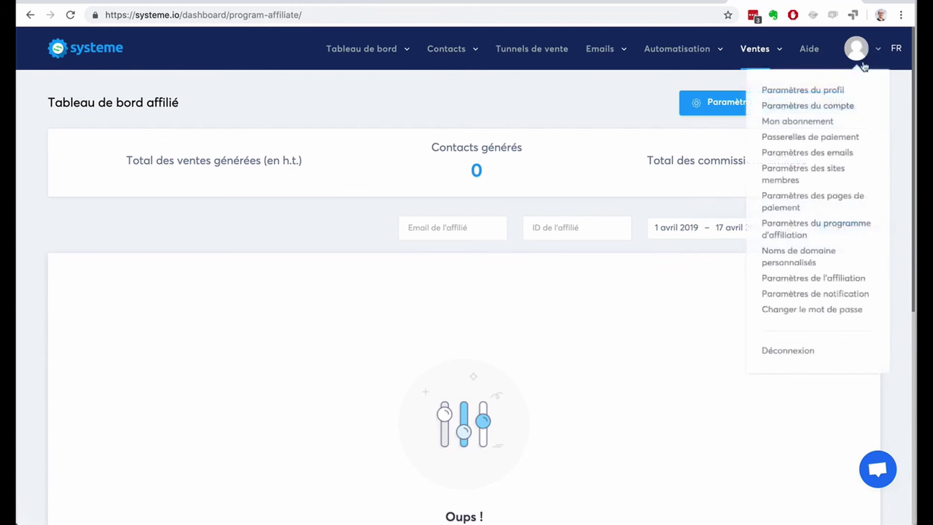